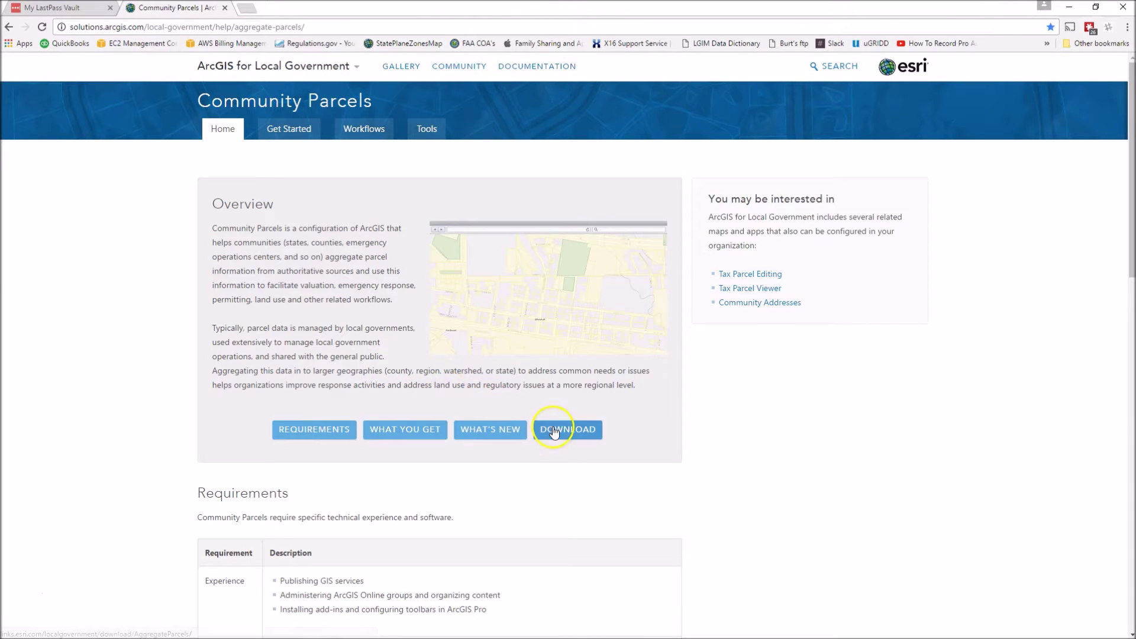
Step: Minimize the Chrome window with the Community Parcels page to bring ArcGIS Pro forward
click(1055, 9)
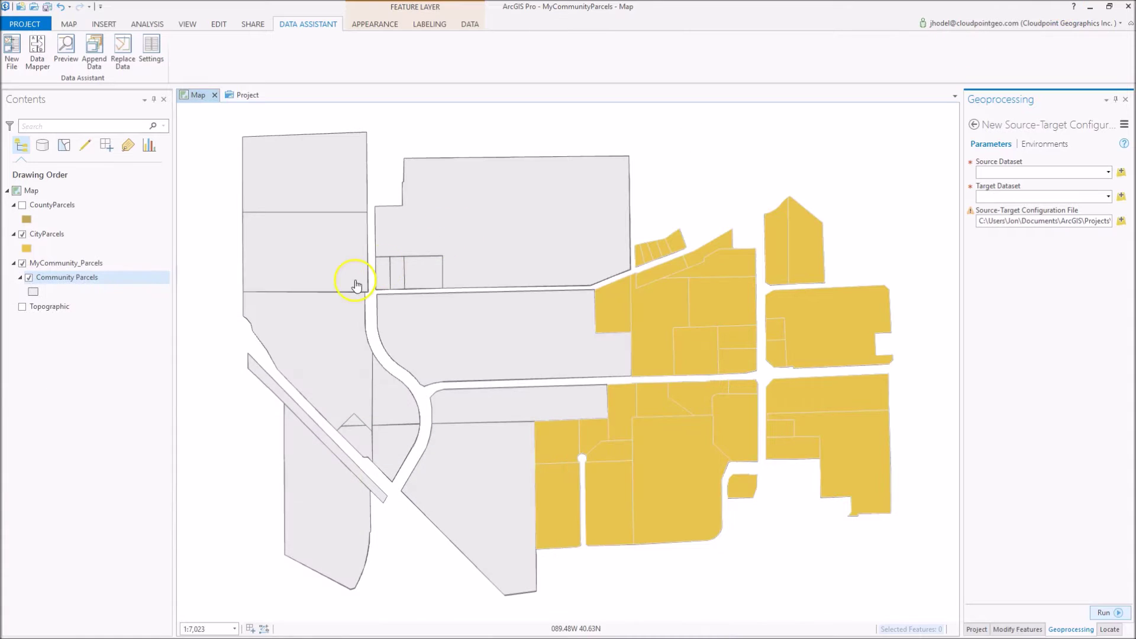
Step: Show the CountyParcels layer and select CityParcels to compare them with Community Parcels
click(53, 282)
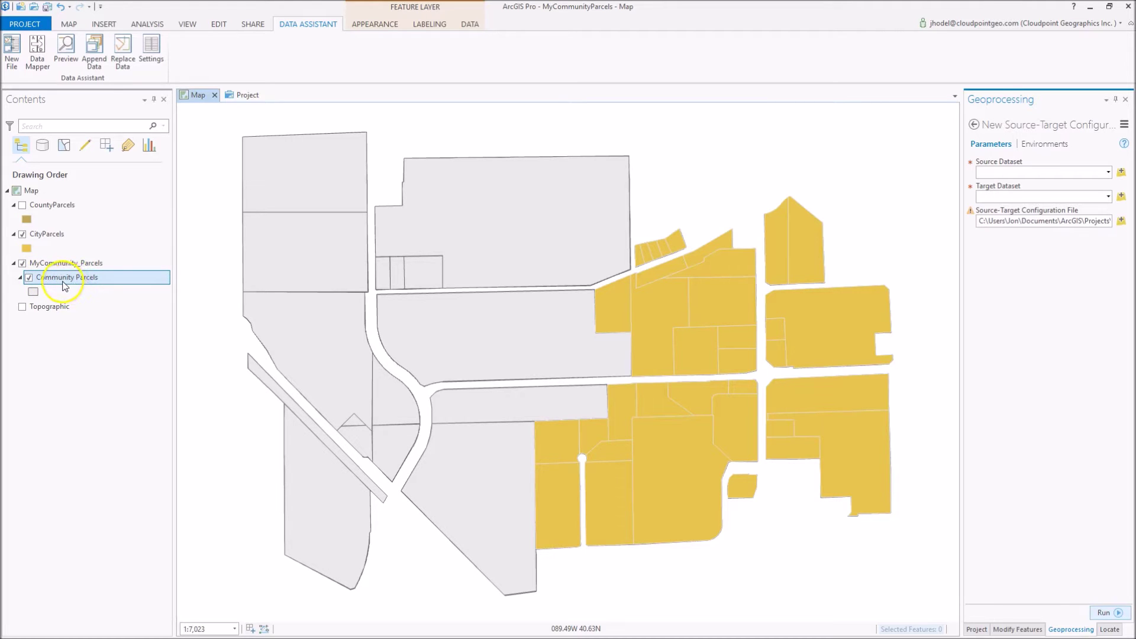
click(41, 207)
click(23, 206)
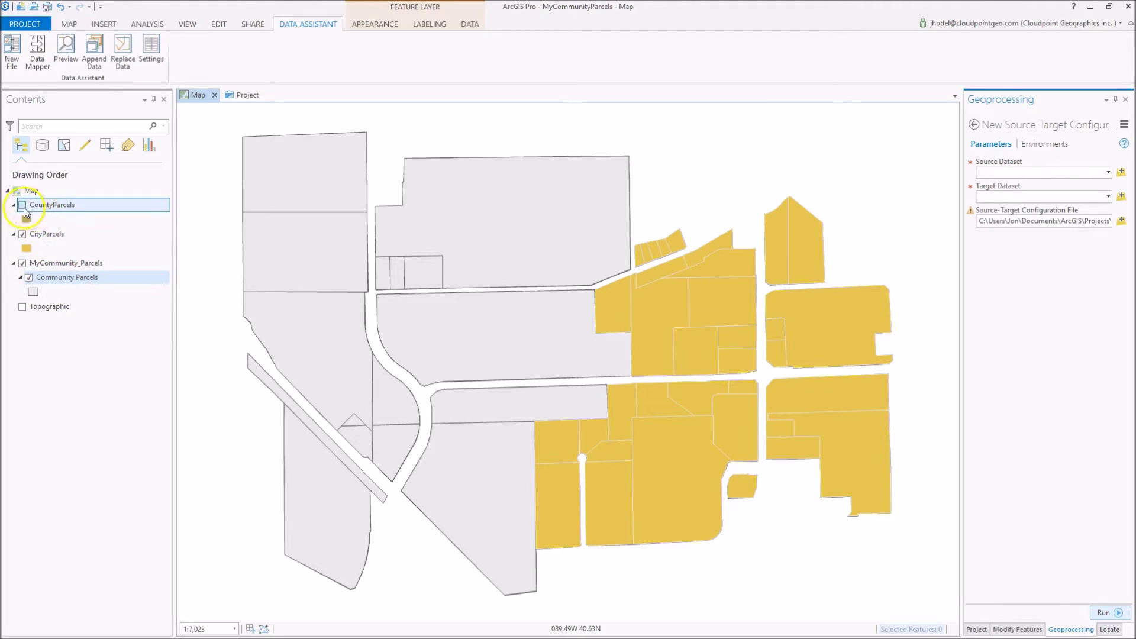
click(55, 234)
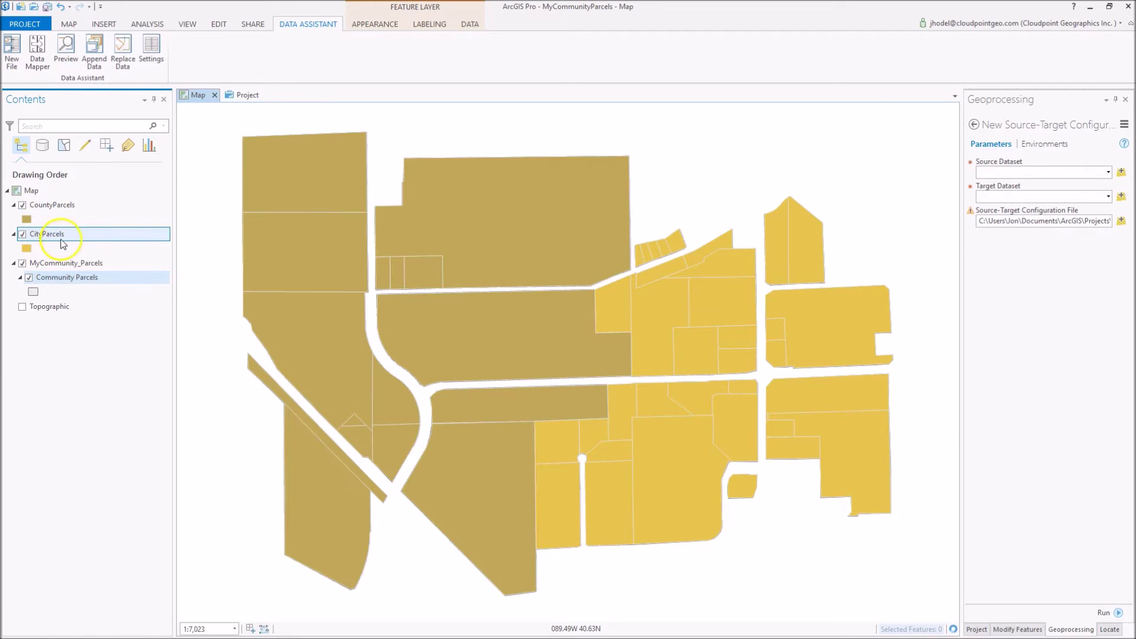
Step: Hide the CountyParcels and CityParcels layers and start a new source-target configuration file
click(53, 208)
mouse_move(55, 211)
mouse_down()
mouse_move(89, 283)
mouse_move(26, 243)
mouse_move(24, 210)
mouse_up()
click(22, 205)
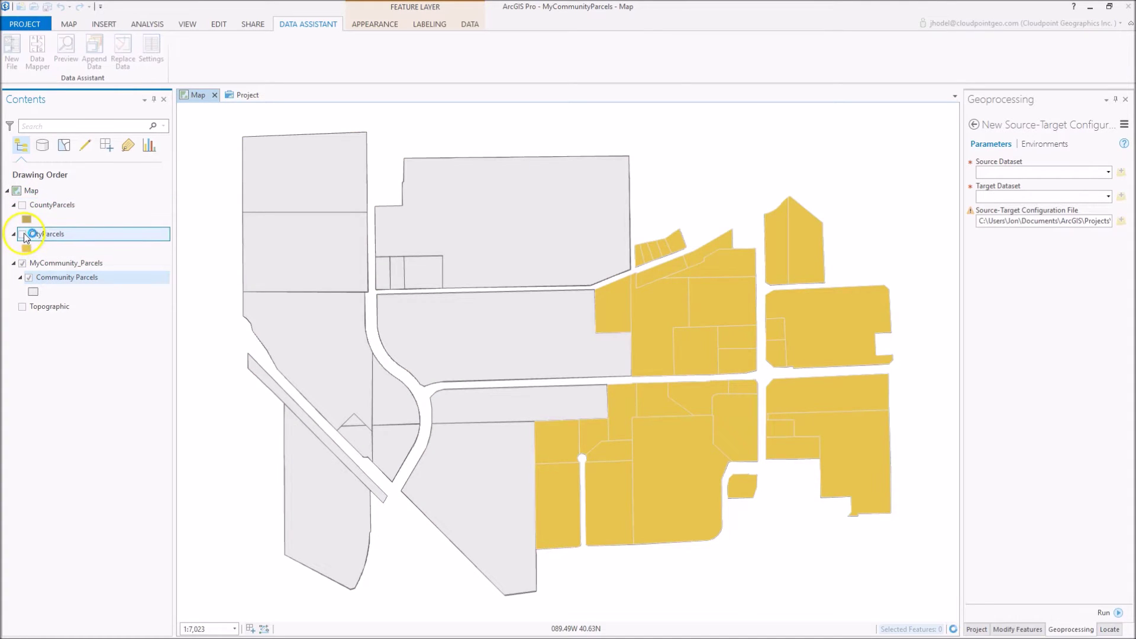
click(23, 234)
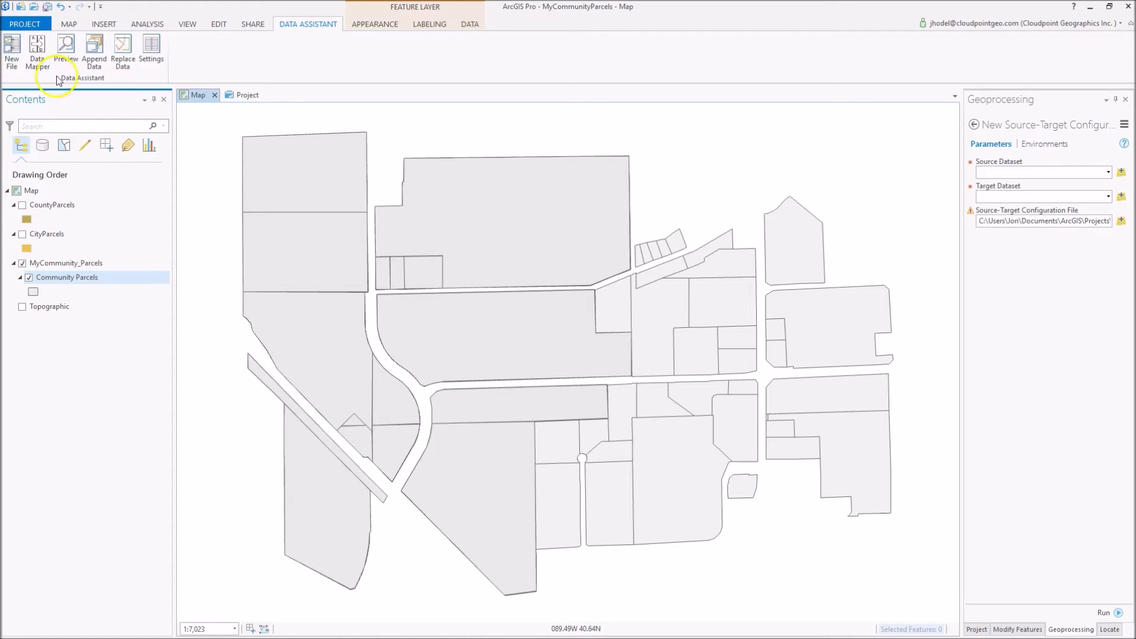
click(13, 62)
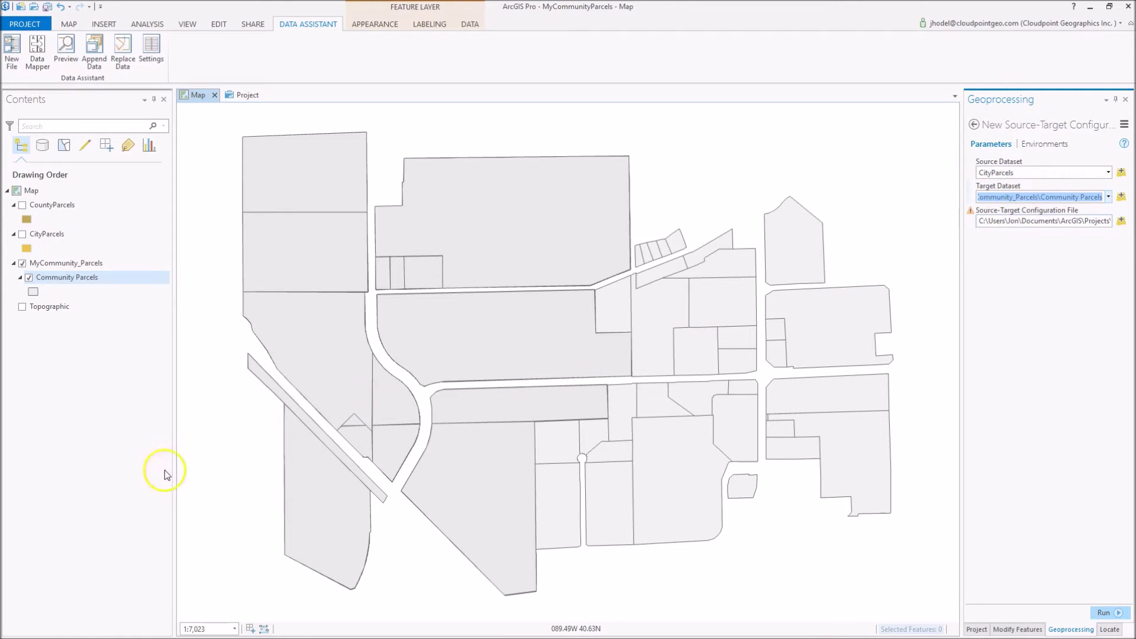
Step: Generate SourceTarget.xml with CityParcels as source and Community Parcels as target
click(1115, 614)
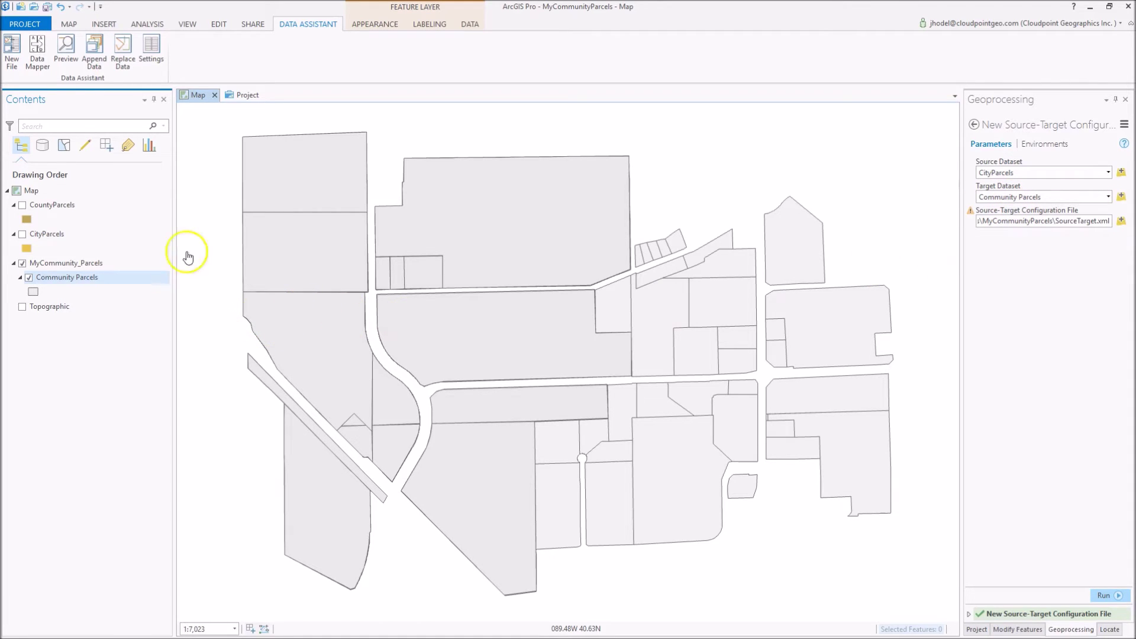
click(37, 59)
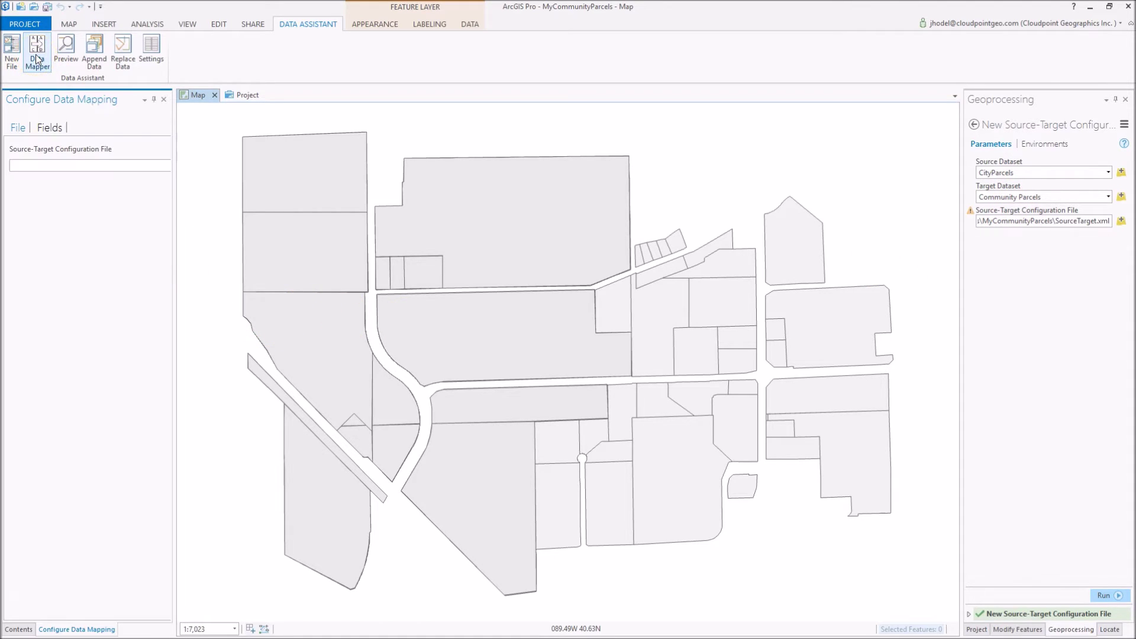
Step: Paste the SourceTarget.xml path into Data Mapper and replace records matched on PARCELID
click(23, 165)
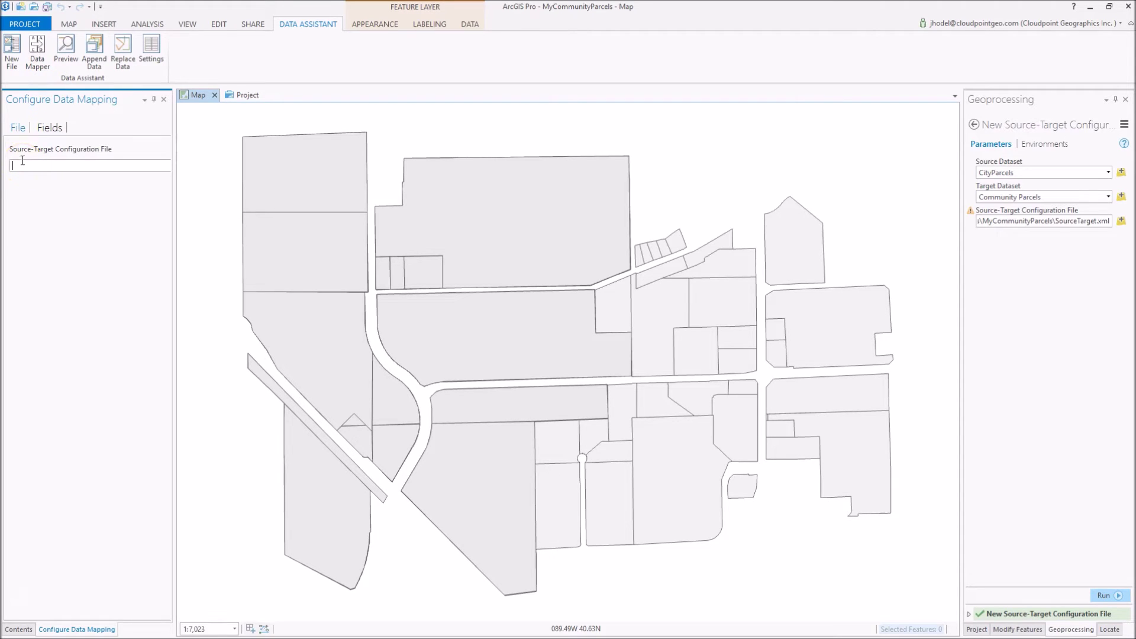
key(ctrl+v)
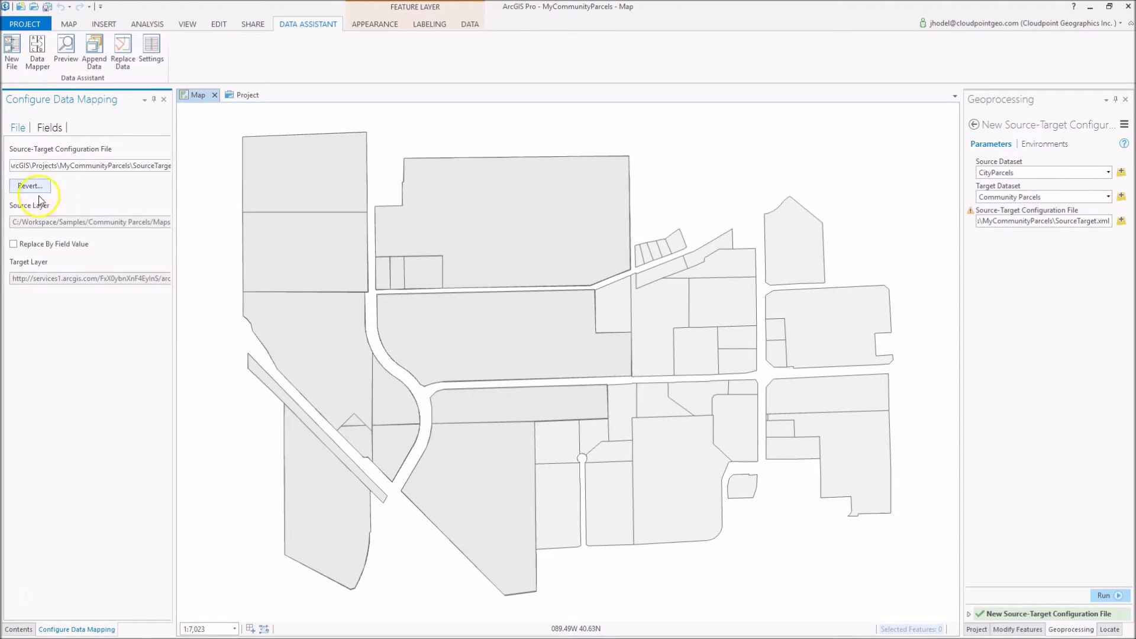
click(14, 243)
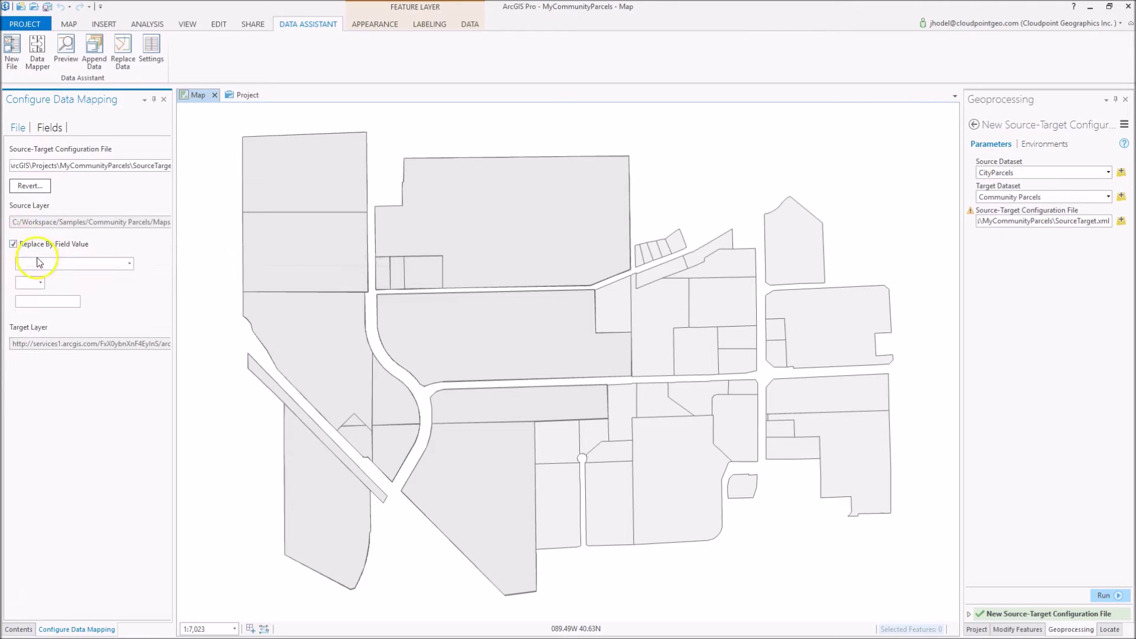
click(82, 264)
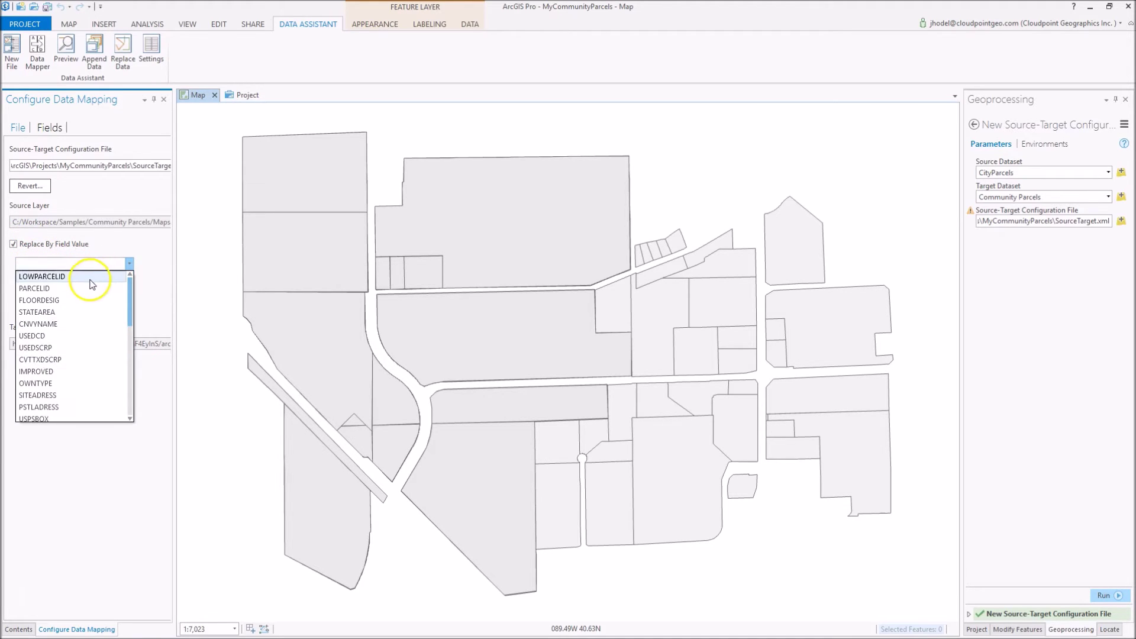
click(59, 289)
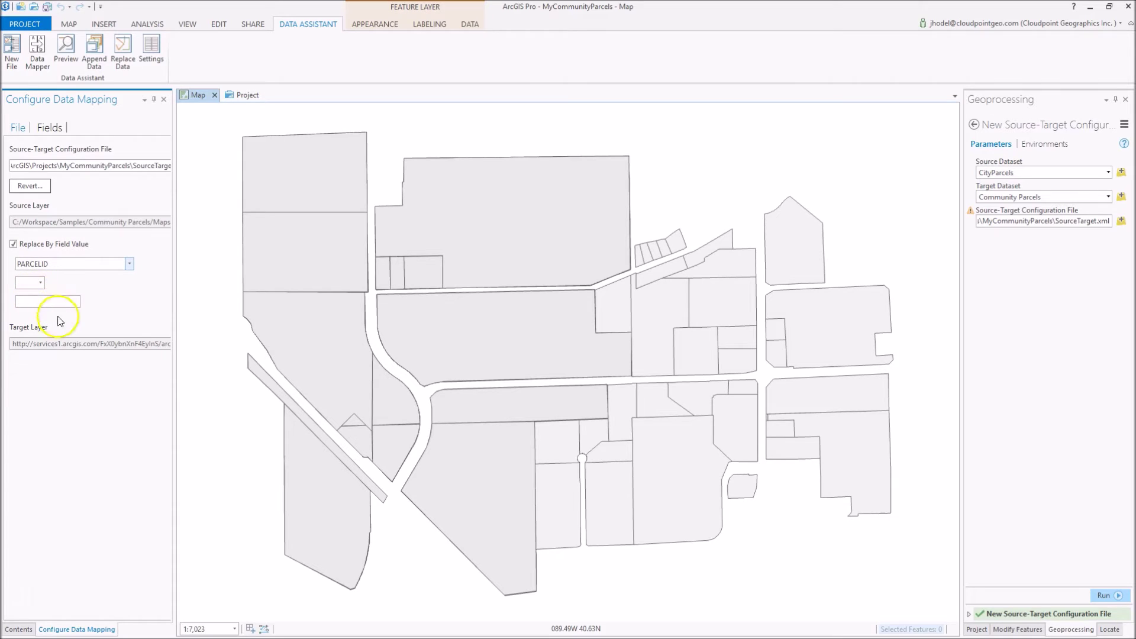
click(47, 131)
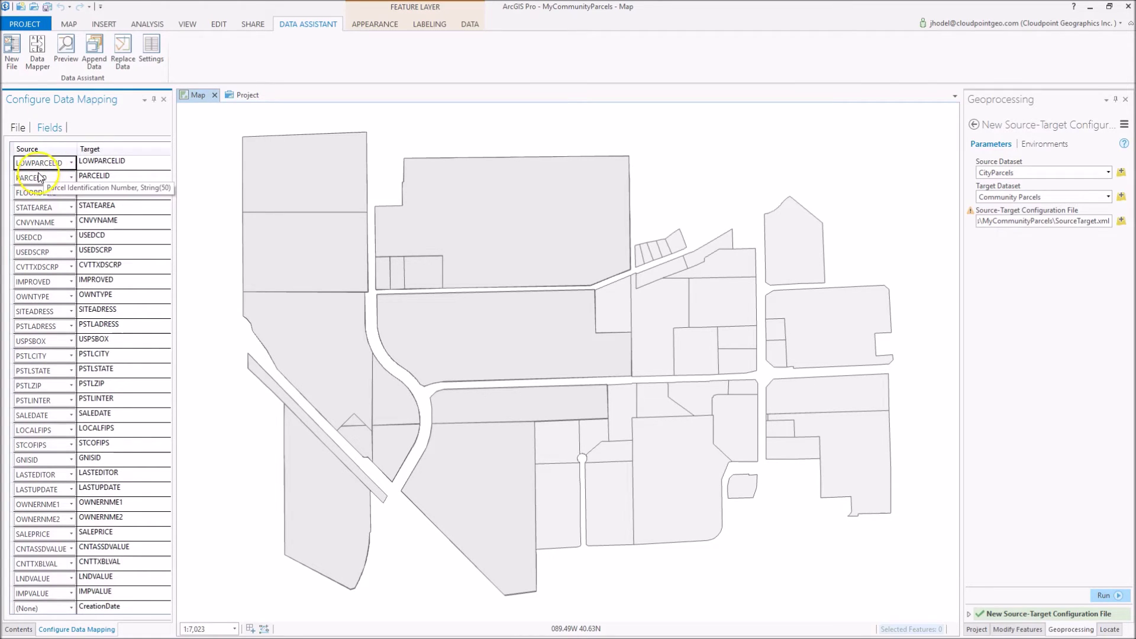
Step: Set every source field mapping to (None) except the PARCELID row
click(22, 595)
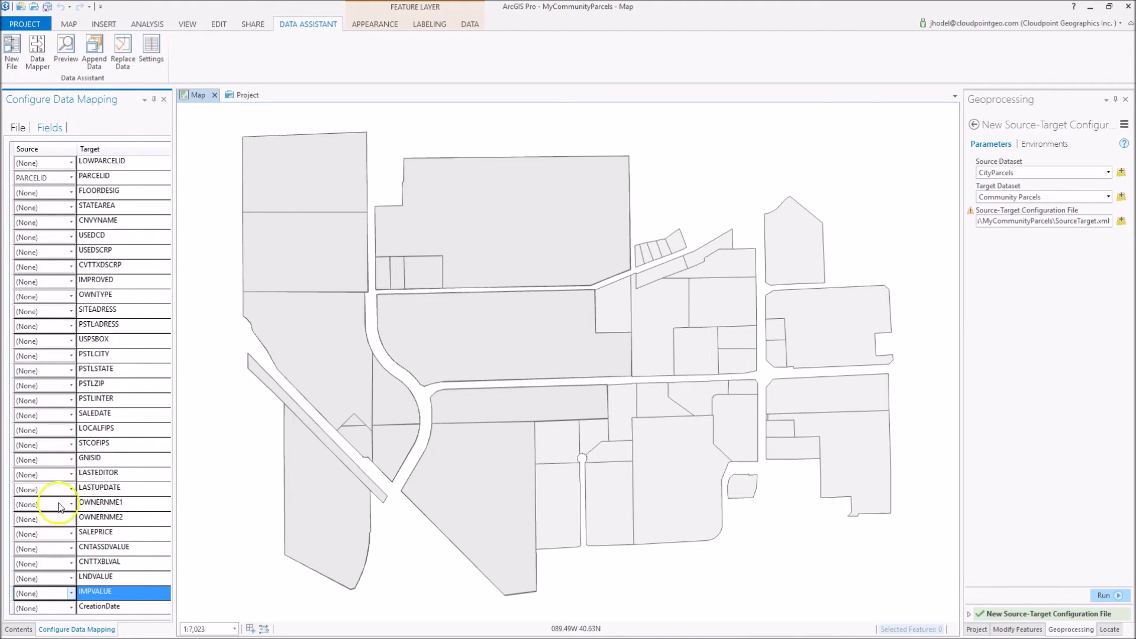
Step: Run a Preview of the mapped city parcels for 100 features
click(69, 55)
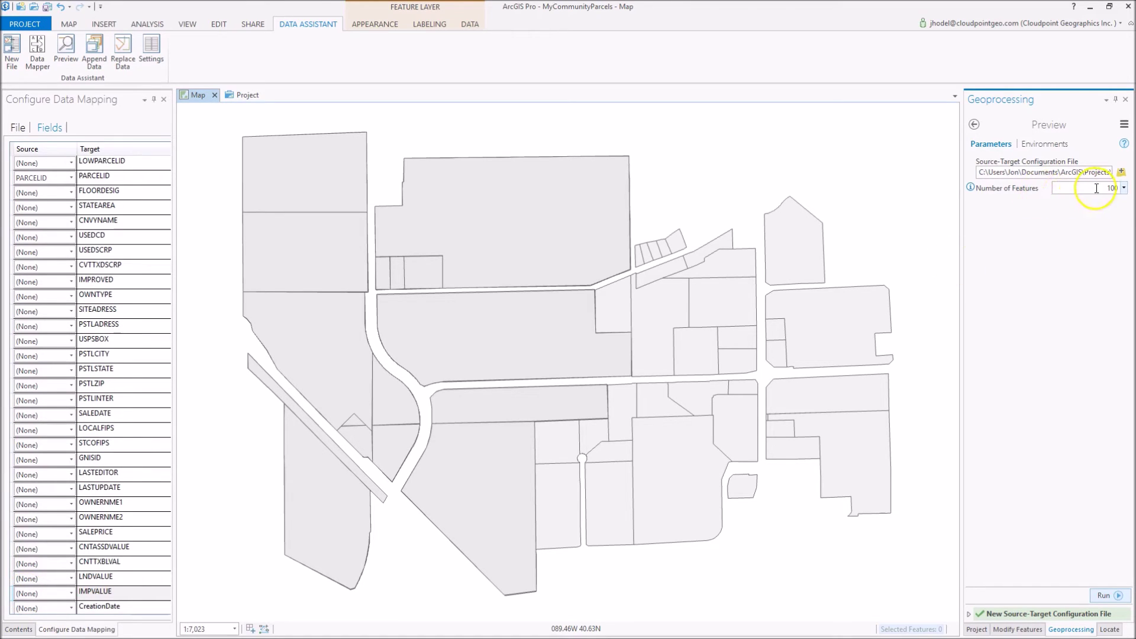
click(1124, 188)
click(1100, 201)
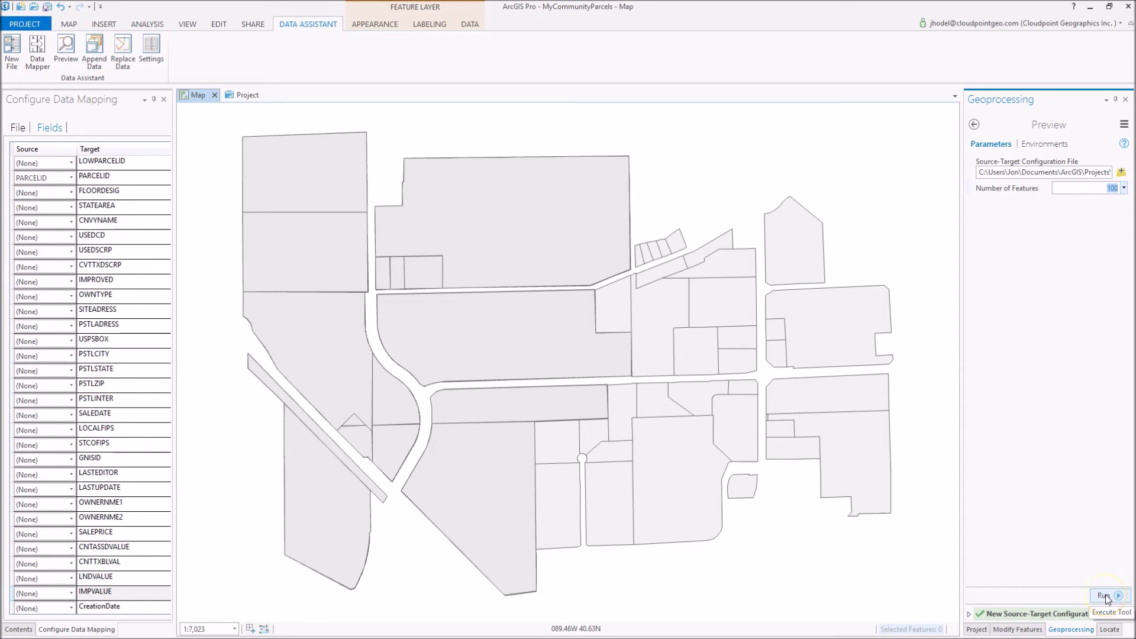
click(1104, 595)
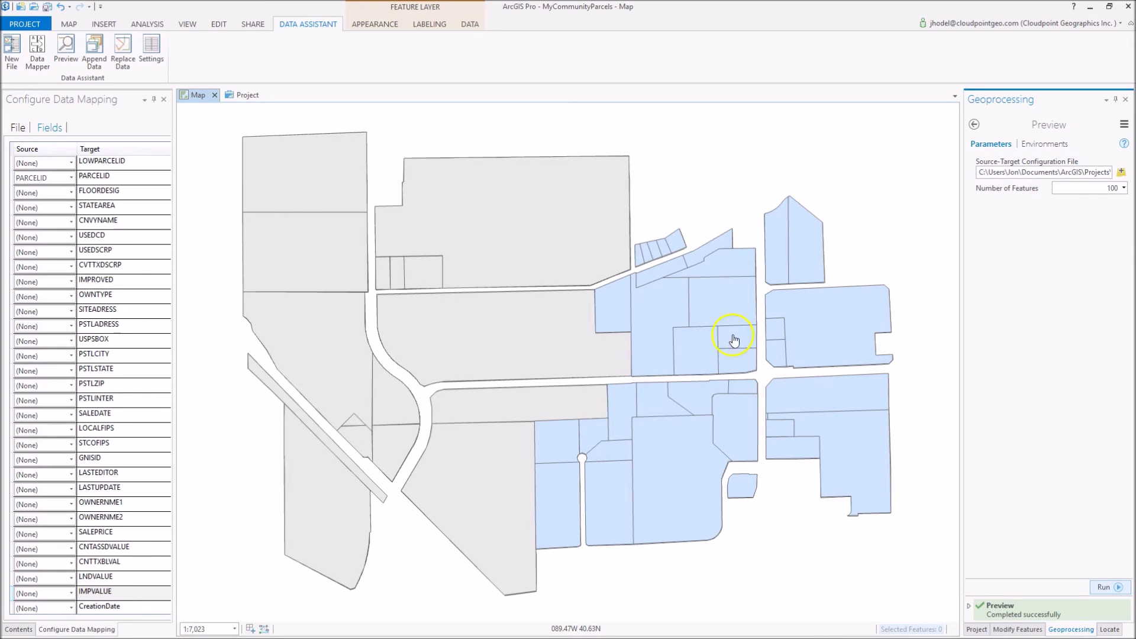
Step: Close Configure Data Mapping and toggle the FEATURESERVER preview layer off and back on
click(165, 99)
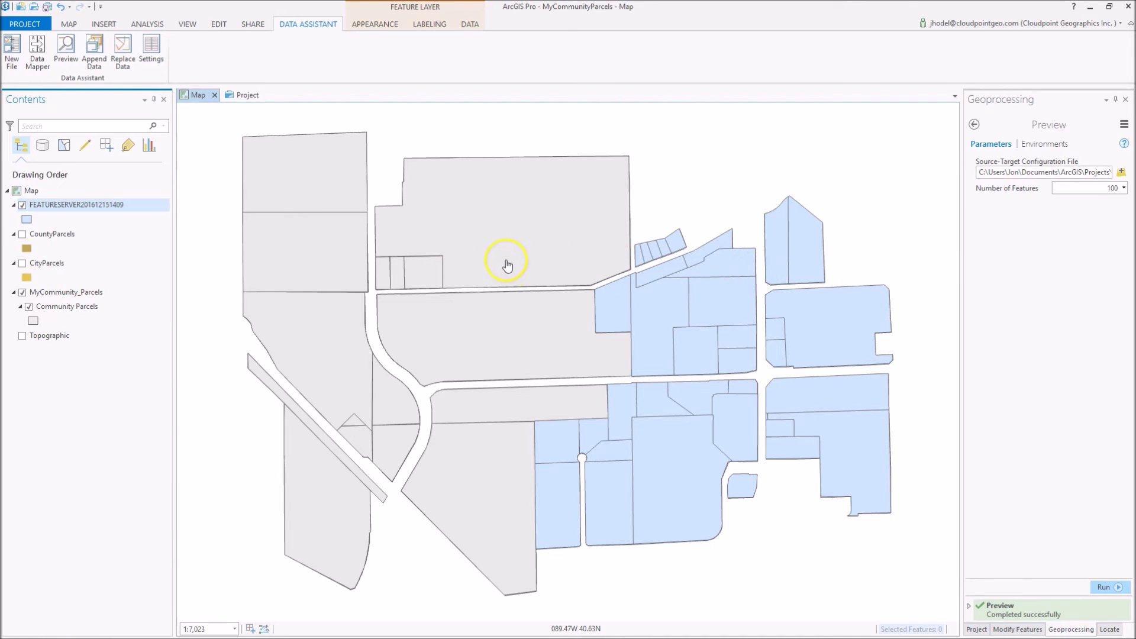
click(23, 206)
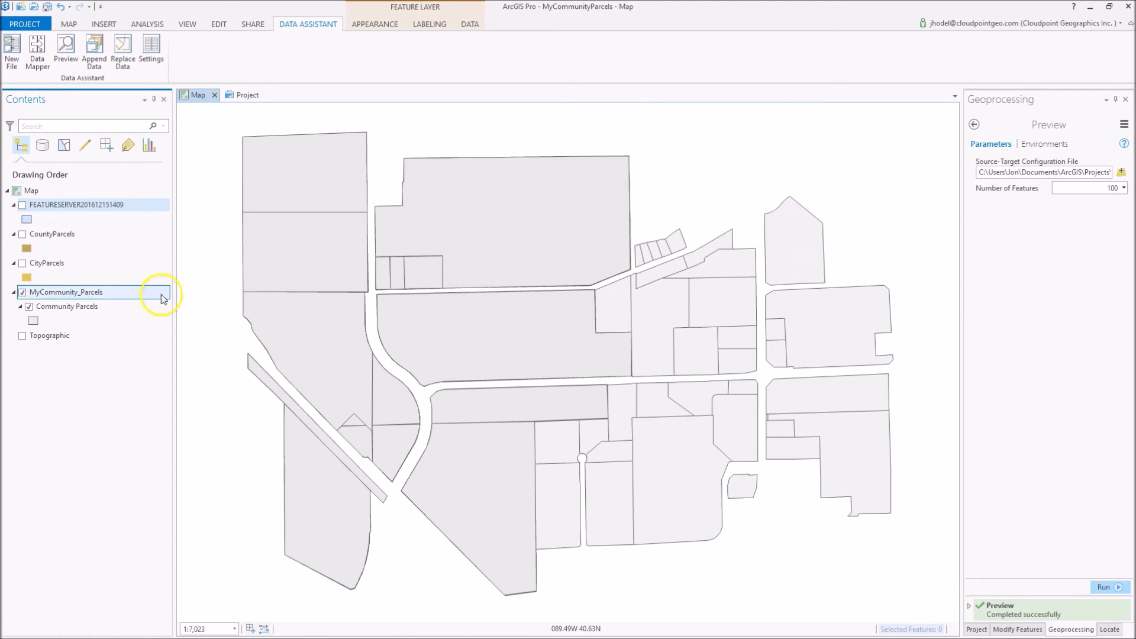
click(22, 205)
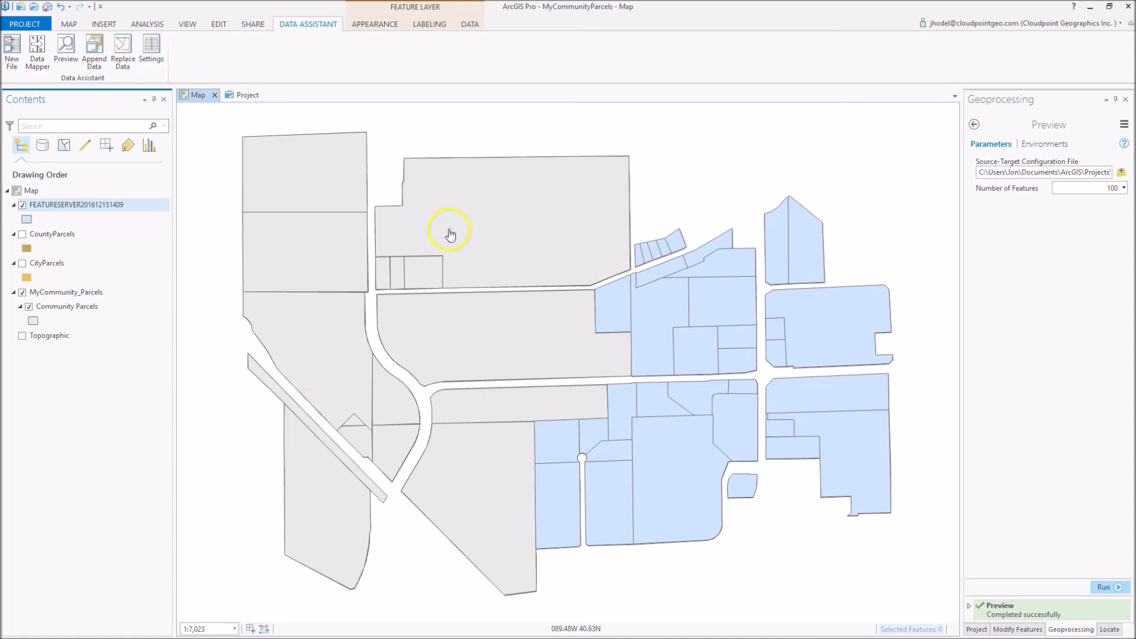
Step: Run Replace Data using the existing source-target configuration file
click(121, 56)
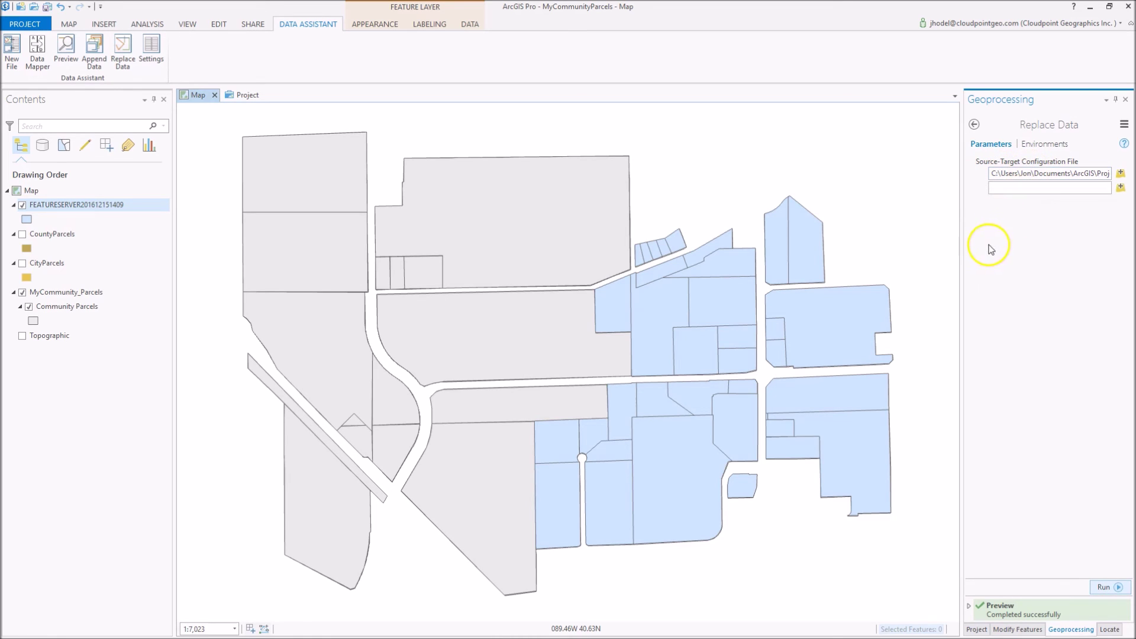
click(1111, 589)
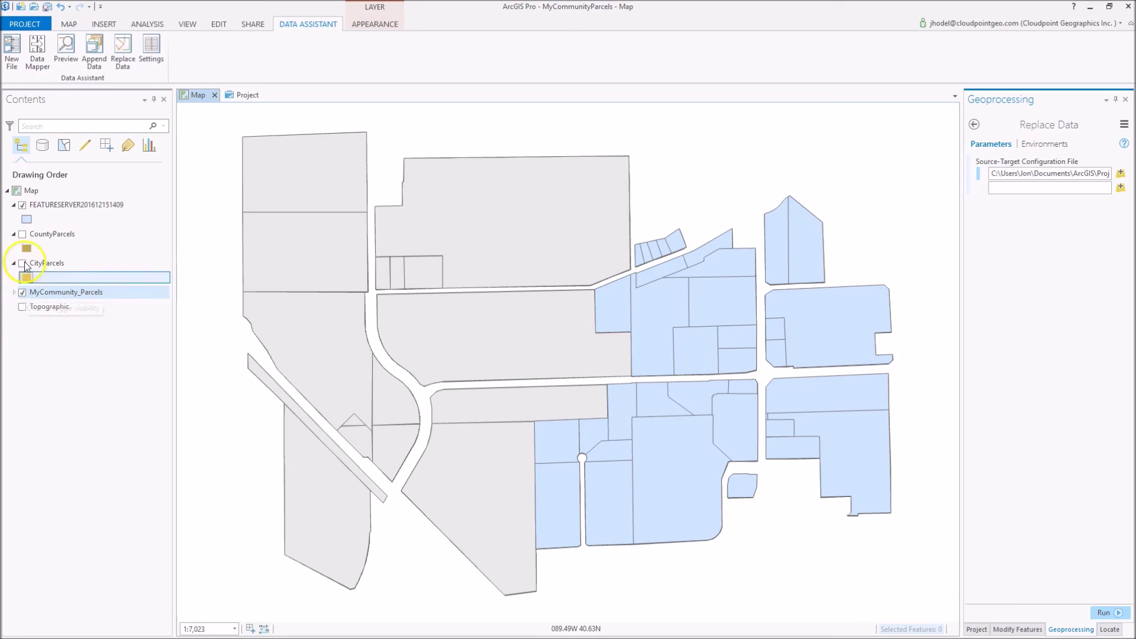
Step: Hide FEATURESERVER, briefly show then hide CountyParcels and CityParcels, and select MyCommunity_Parcels
click(23, 205)
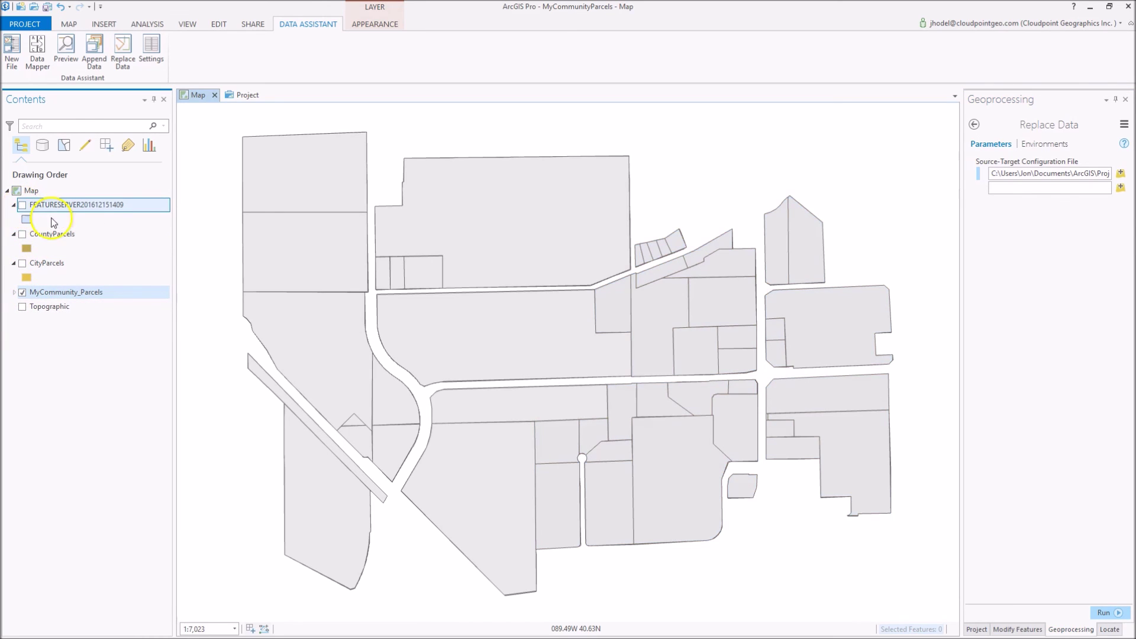
click(23, 234)
click(22, 263)
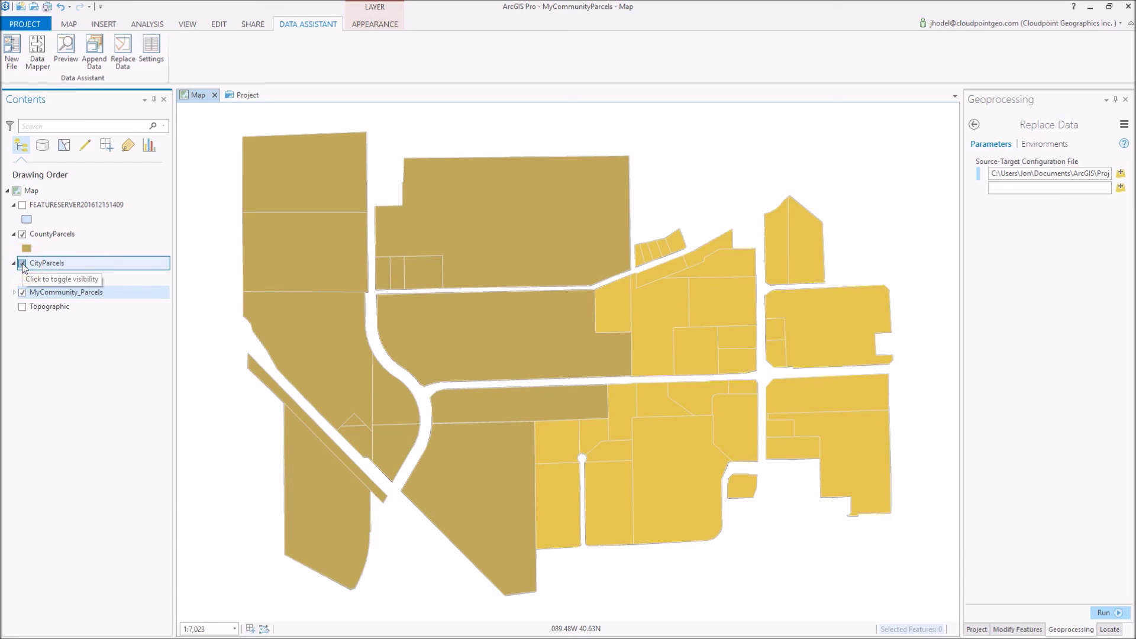
click(22, 264)
click(23, 234)
click(67, 292)
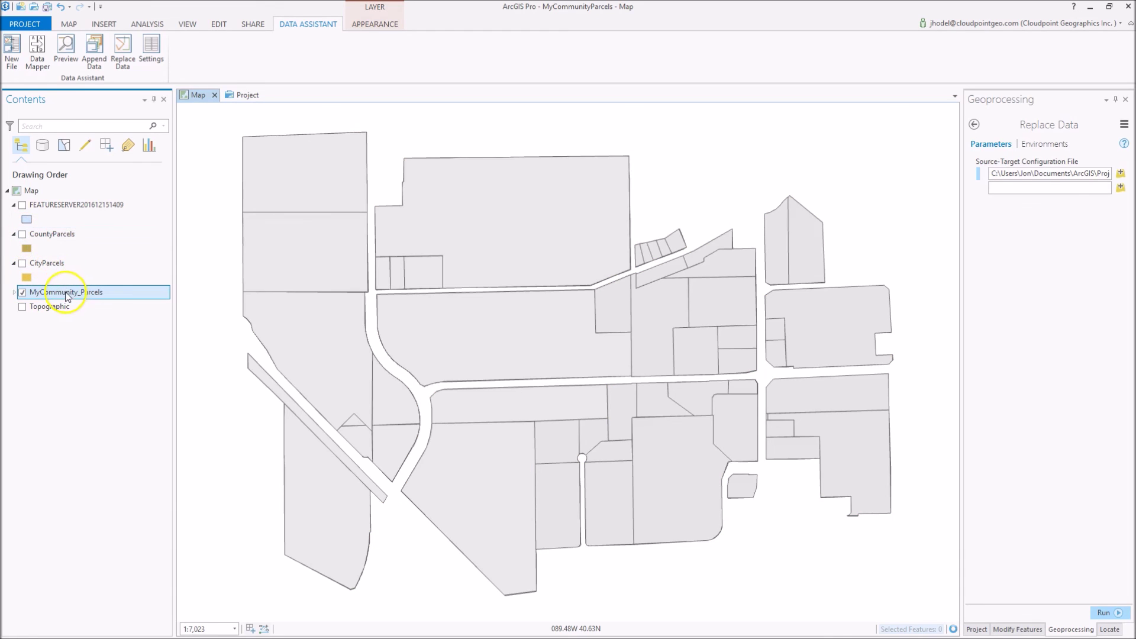